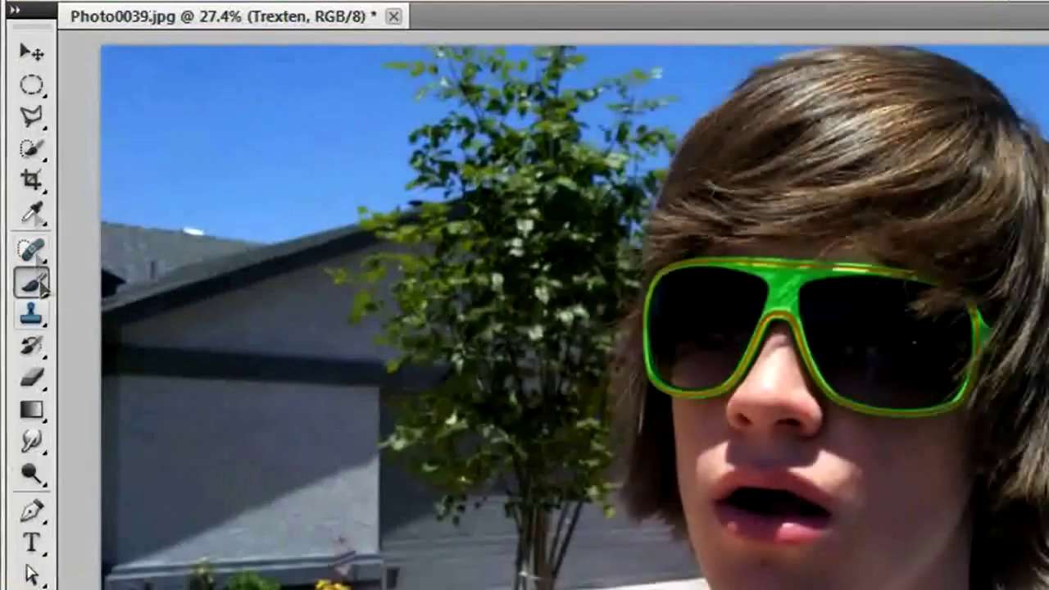
Select the boy's shirt, head and hair with the Quick Selection tool
click(29, 158)
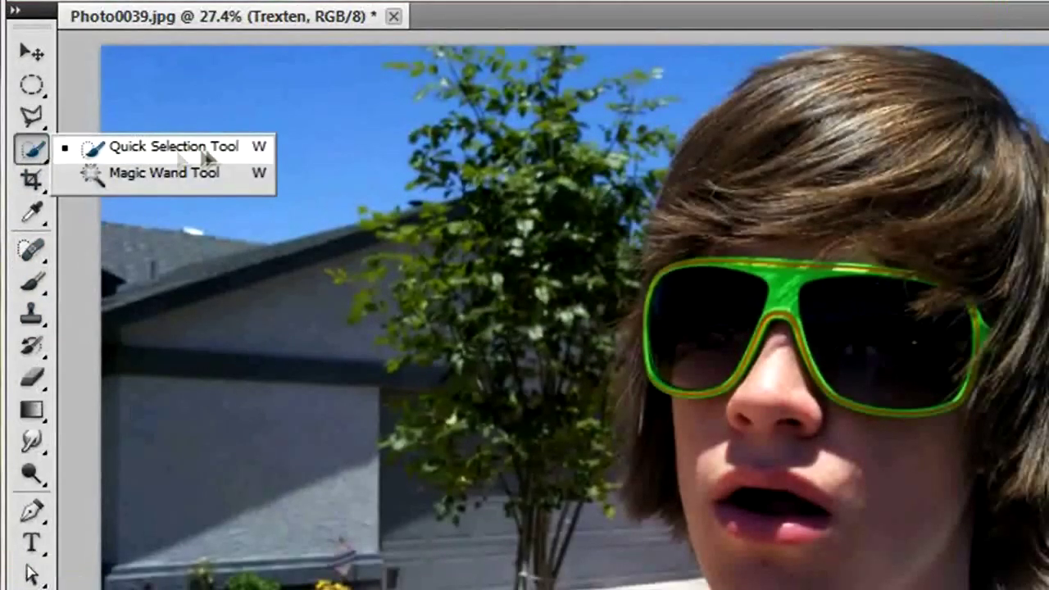
click(250, 152)
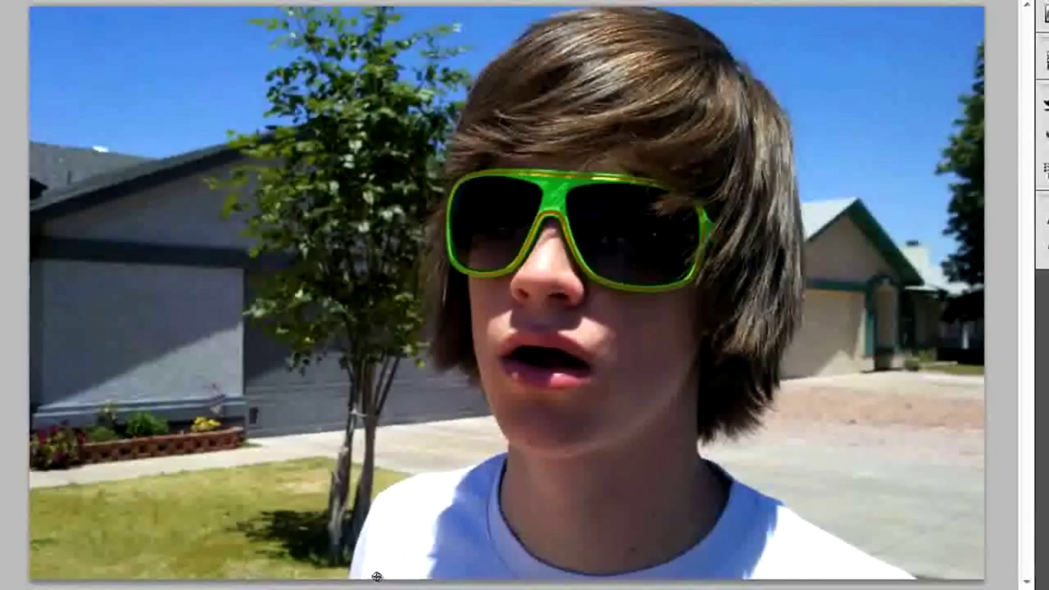
mouse_move(331, 561)
mouse_down()
mouse_move(338, 528)
mouse_move(520, 452)
mouse_move(446, 318)
mouse_move(442, 237)
mouse_move(507, 68)
mouse_move(544, 46)
mouse_move(603, 40)
mouse_move(722, 107)
mouse_up()
mouse_move(758, 197)
mouse_down()
mouse_move(771, 262)
mouse_move(744, 518)
mouse_move(843, 585)
mouse_up()
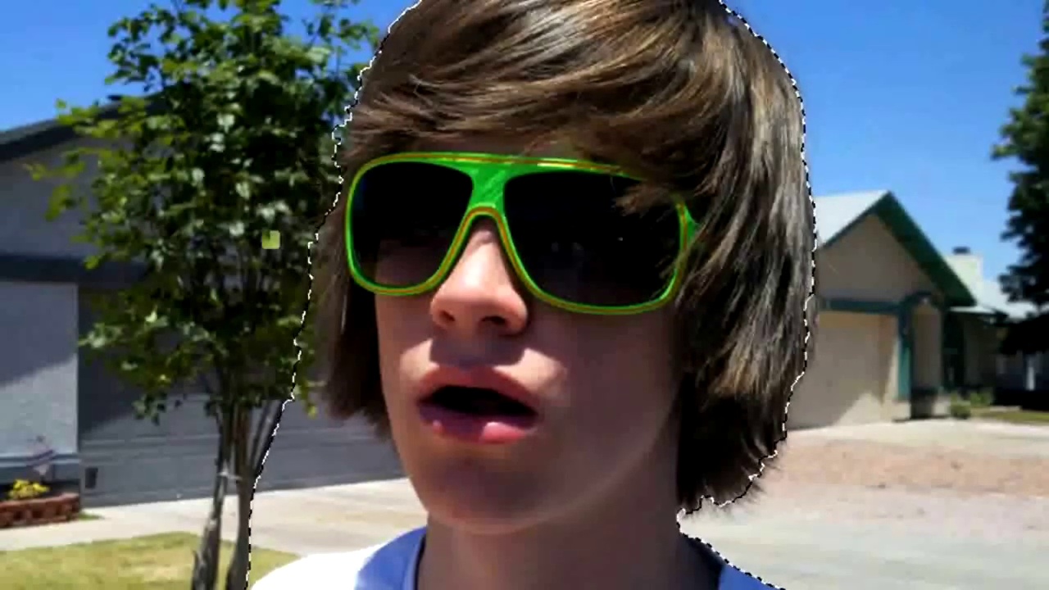
Subtract the background between the hair and shoulder from the selection, and tidy the outline along the hair beside the tree
drag(316, 426, 365, 475)
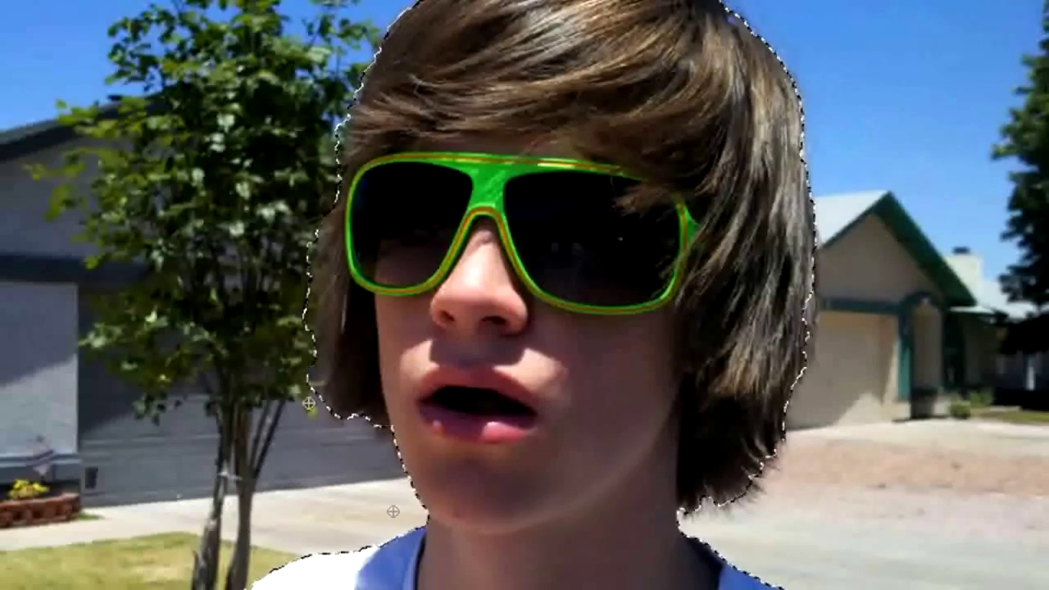
scroll(329, 176, up, 1)
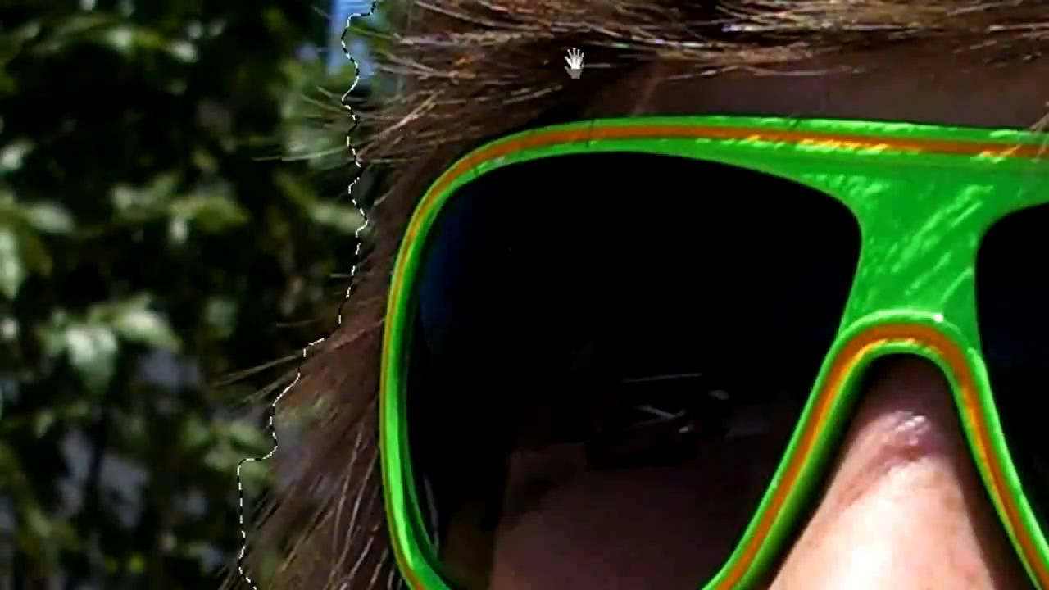
drag(574, 61, 439, 414)
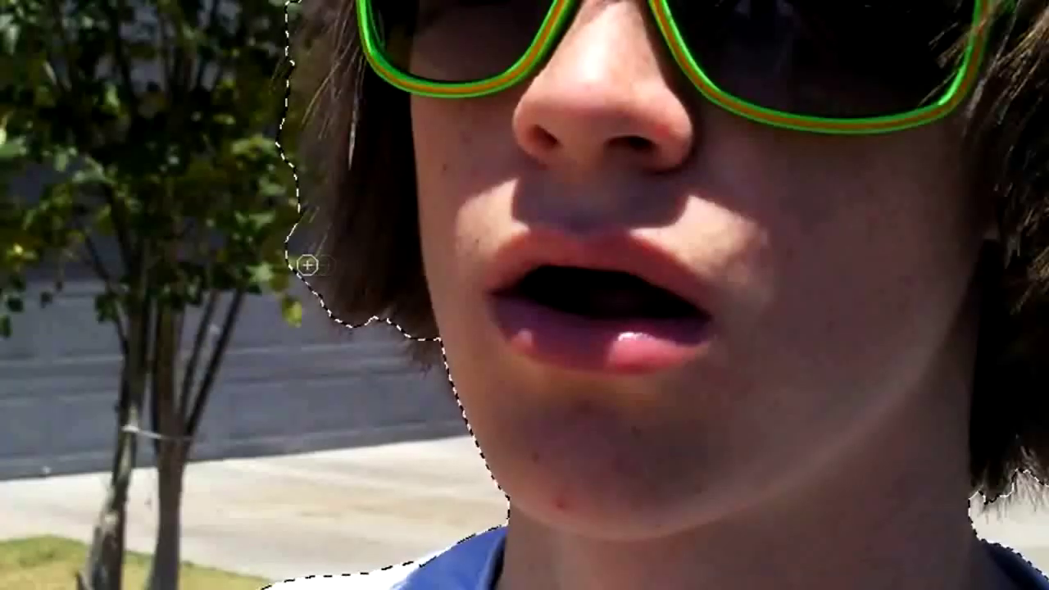
drag(287, 186, 290, 166)
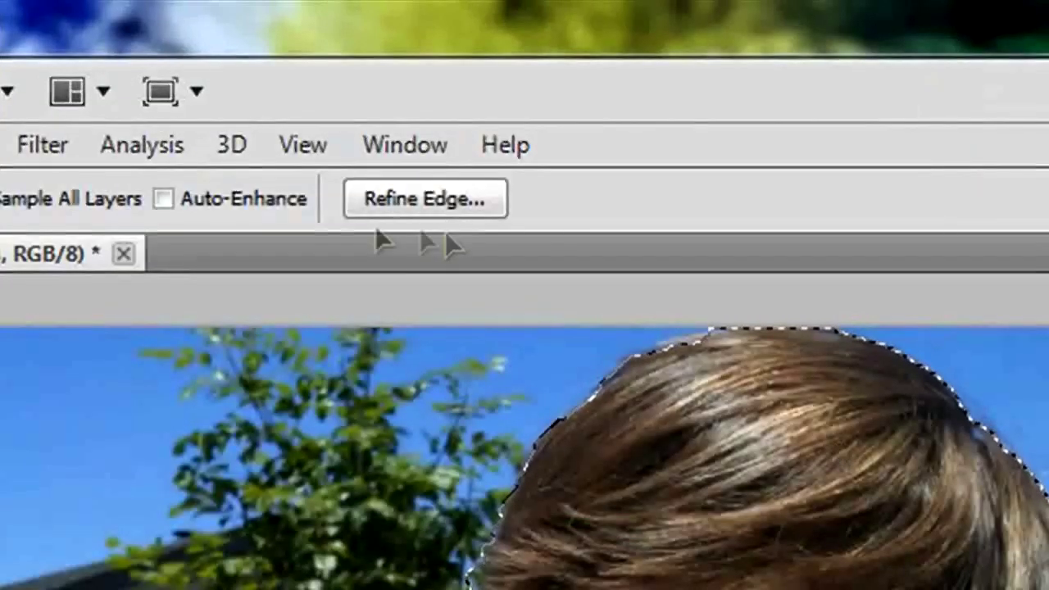
Open Refine Edge for the selection and set its output to New Layer with Layer Mask
click(432, 210)
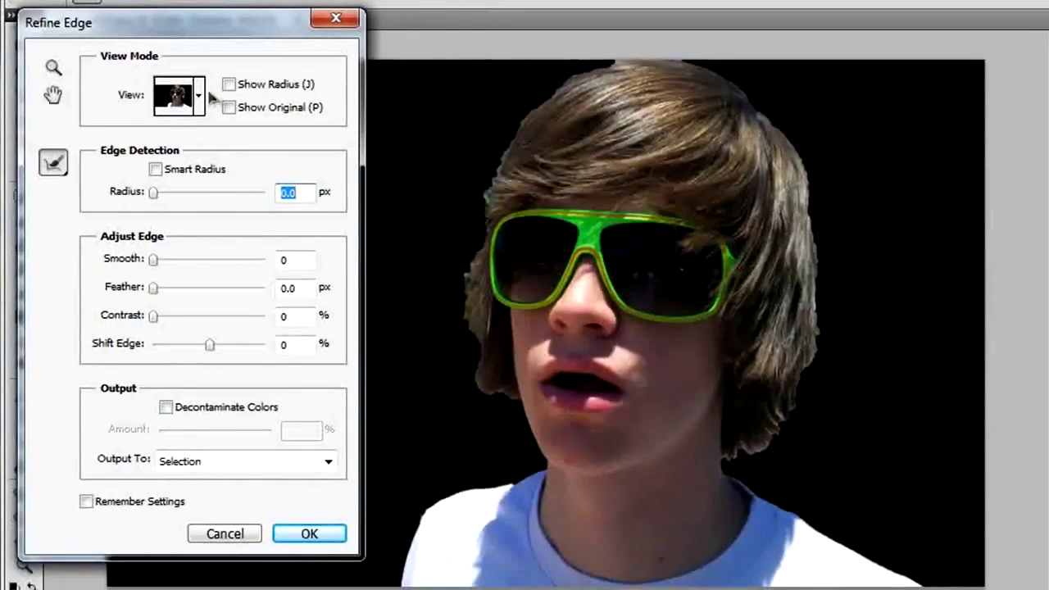
click(196, 96)
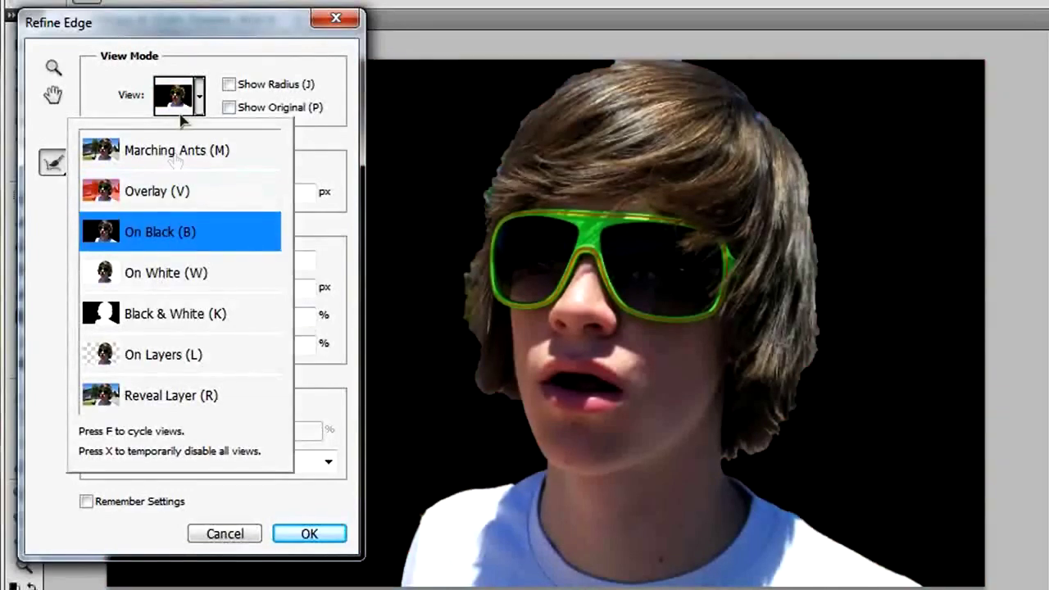
click(199, 100)
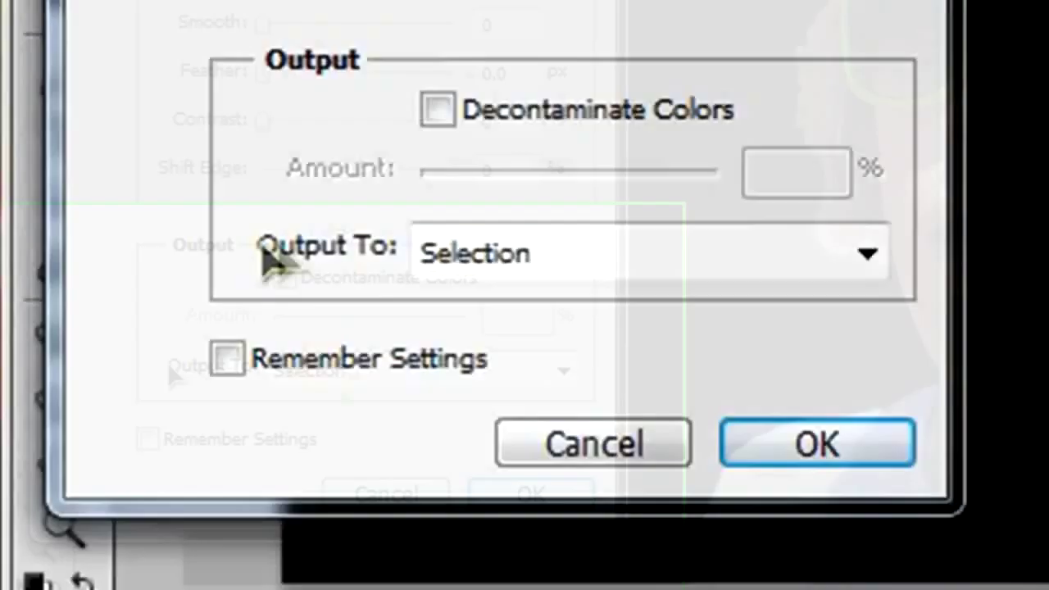
click(579, 269)
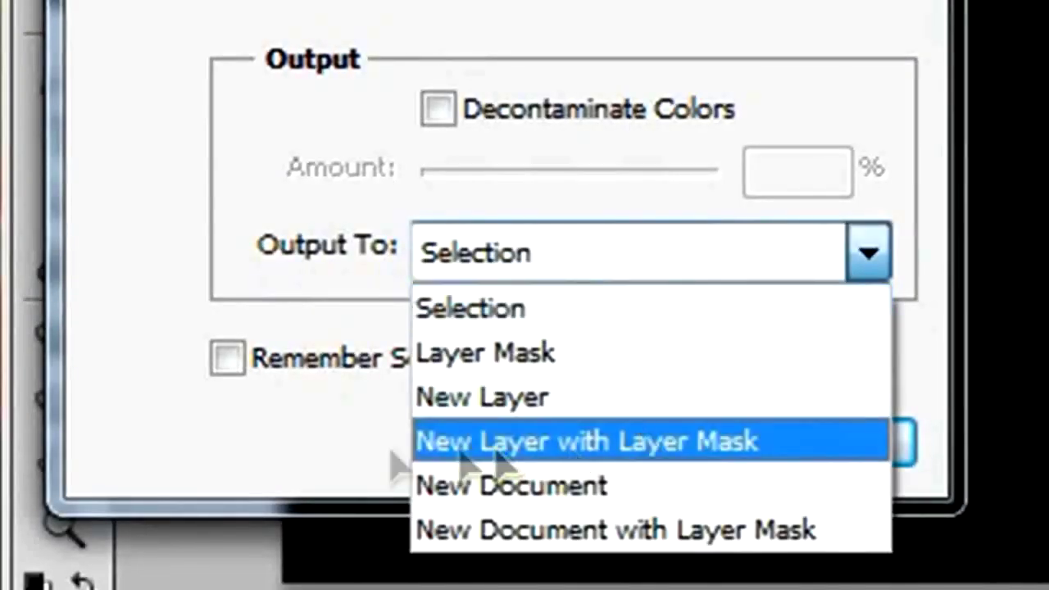
click(789, 447)
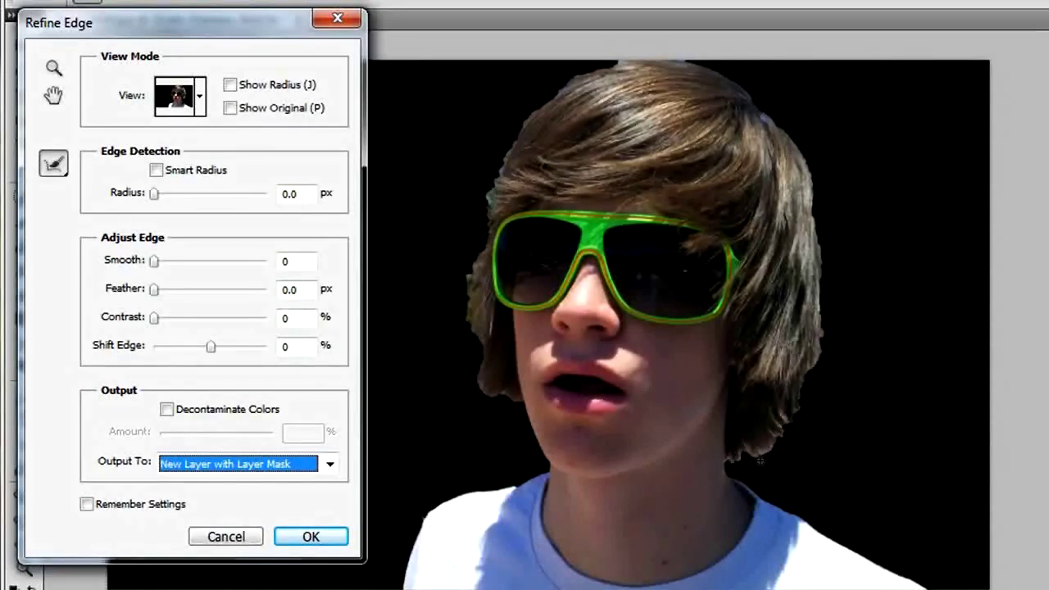
scroll(750, 465, up, 3)
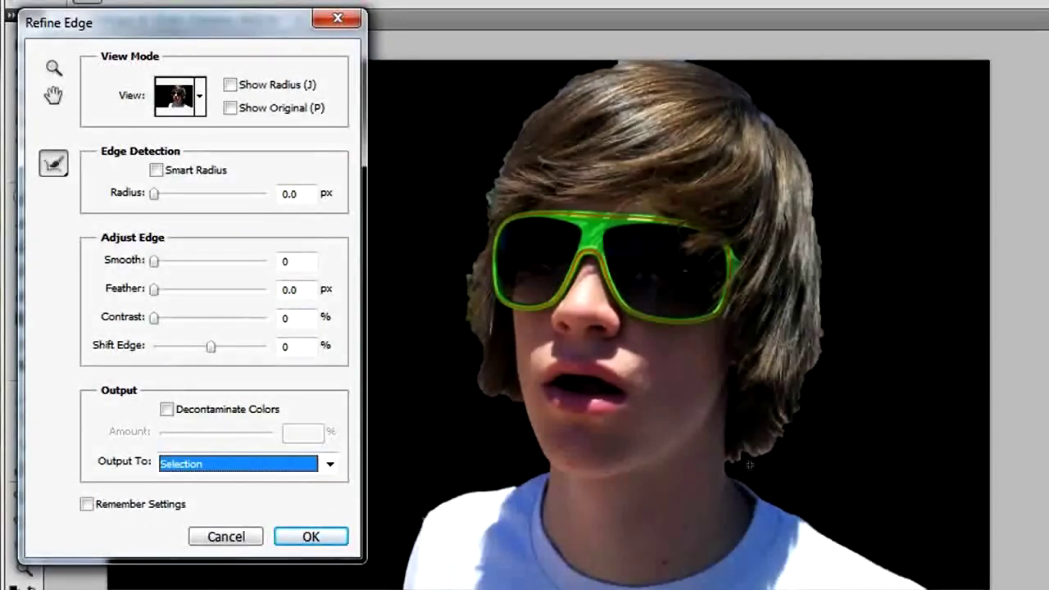
click(223, 463)
click(221, 534)
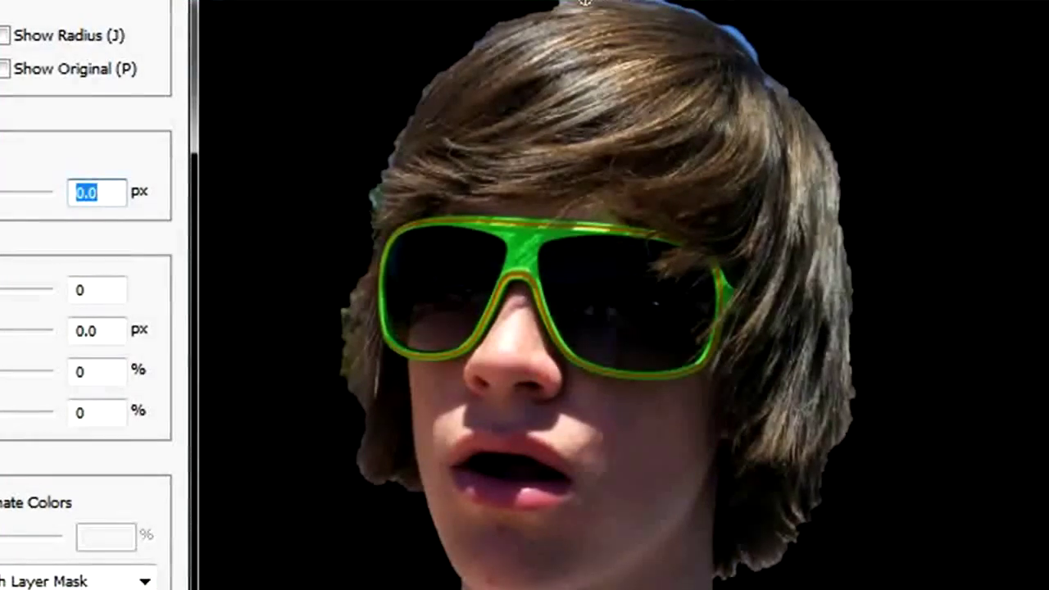
Brush around the whole hair outline with the Refine Radius tool to clean up the background fringe
mouse_move(541, 5)
mouse_down()
mouse_move(477, 39)
mouse_move(425, 91)
mouse_move(373, 203)
mouse_move(343, 367)
mouse_move(350, 328)
mouse_move(366, 388)
mouse_move(362, 471)
mouse_move(413, 492)
mouse_up()
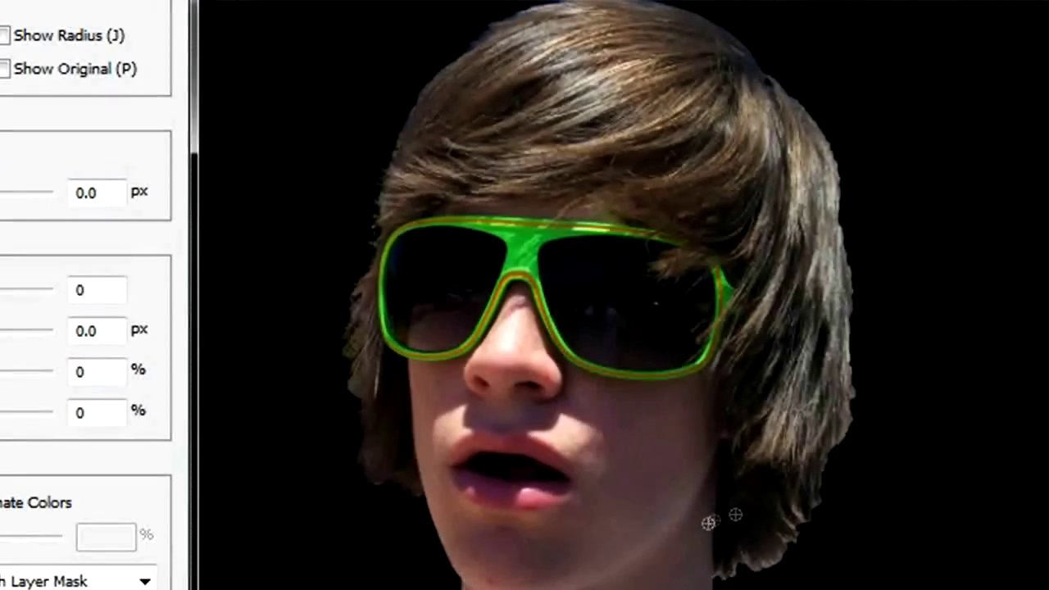
drag(719, 576, 779, 553)
mouse_move(799, 516)
mouse_down()
mouse_move(850, 421)
mouse_move(854, 255)
mouse_move(847, 232)
mouse_move(853, 348)
mouse_move(837, 149)
mouse_move(733, 32)
mouse_move(668, 10)
mouse_up()
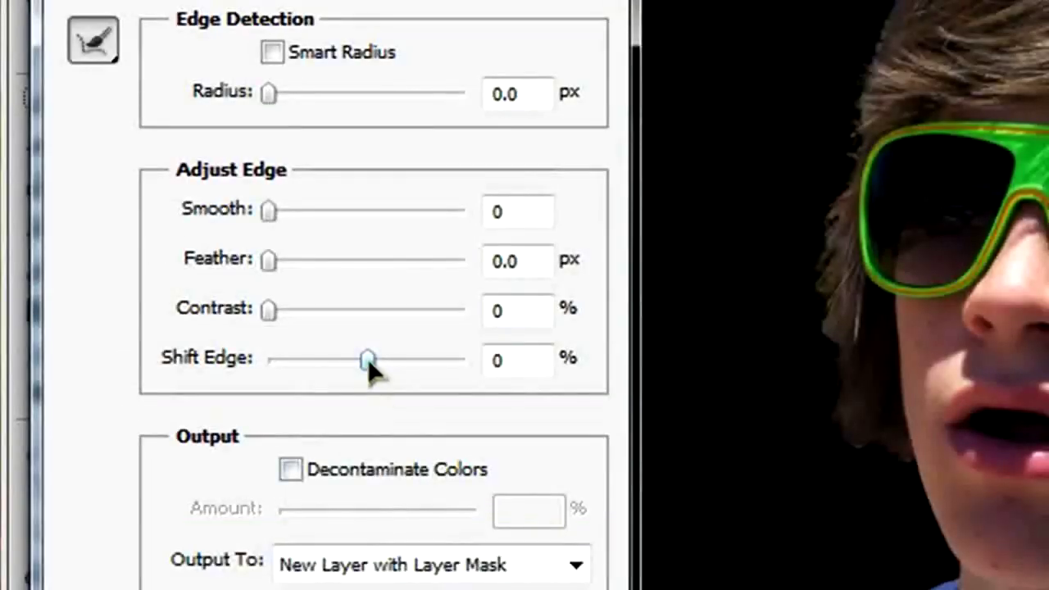
Set Shift Edge to -16% and Feather to 1.7 px, and apply the edge refinement
drag(367, 359, 353, 359)
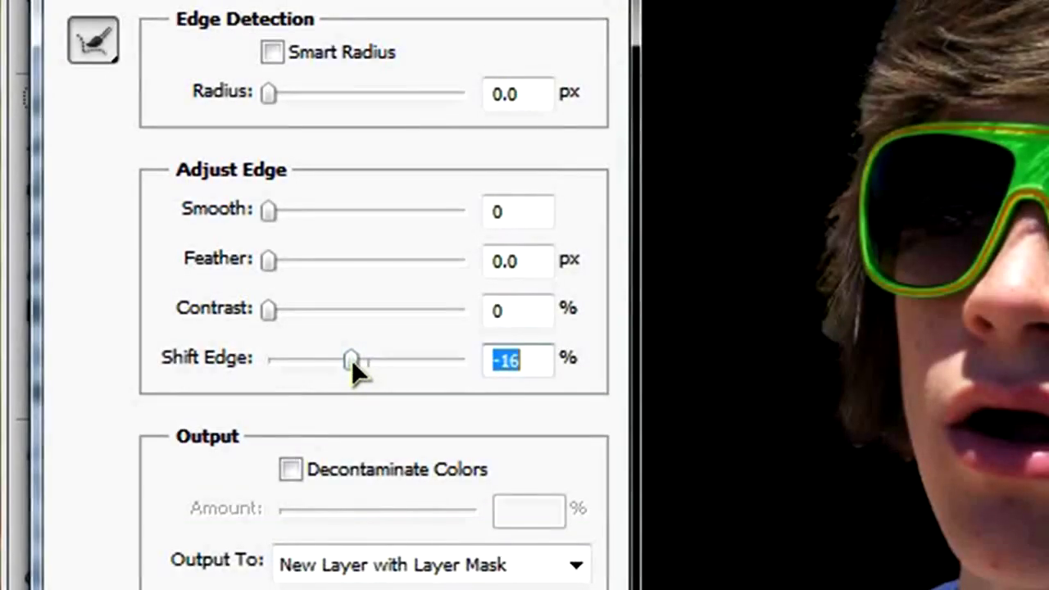
drag(280, 262, 287, 264)
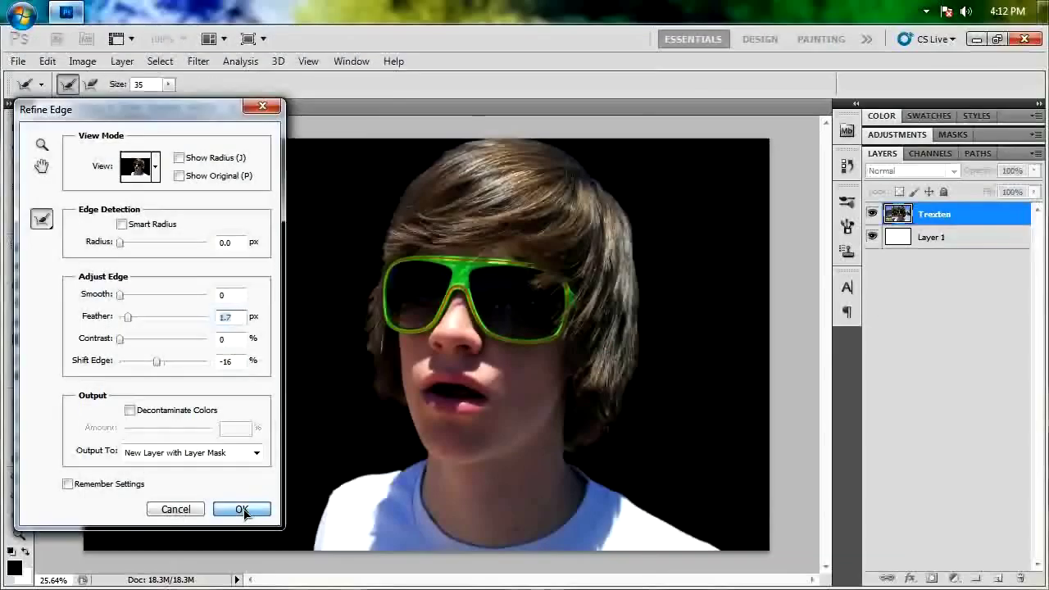
click(308, 549)
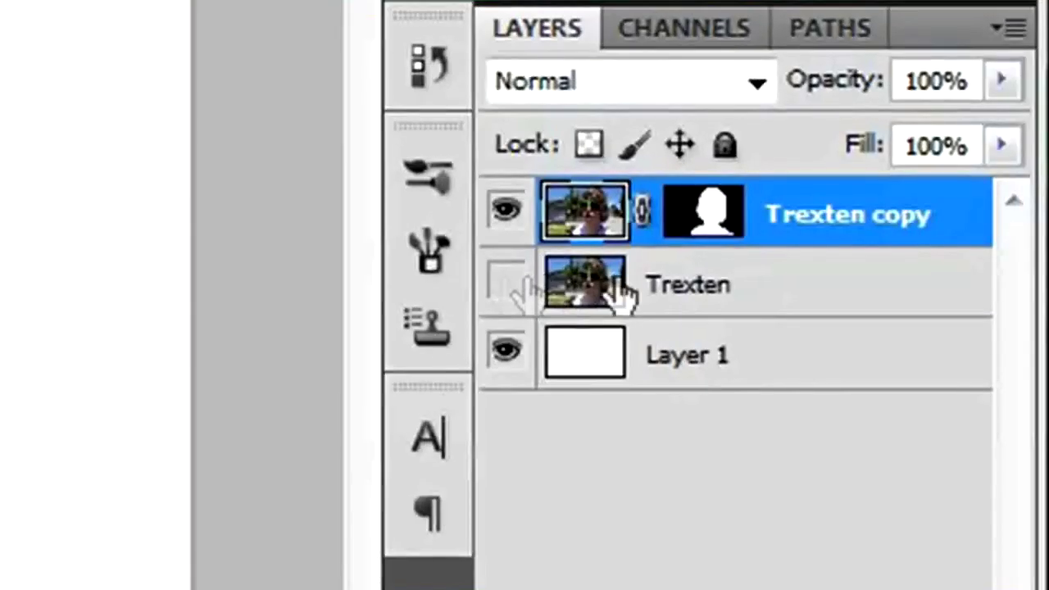
Review the hidden original, the masked copy and the white background layer, and examine the cutout's hair edge up close
click(615, 283)
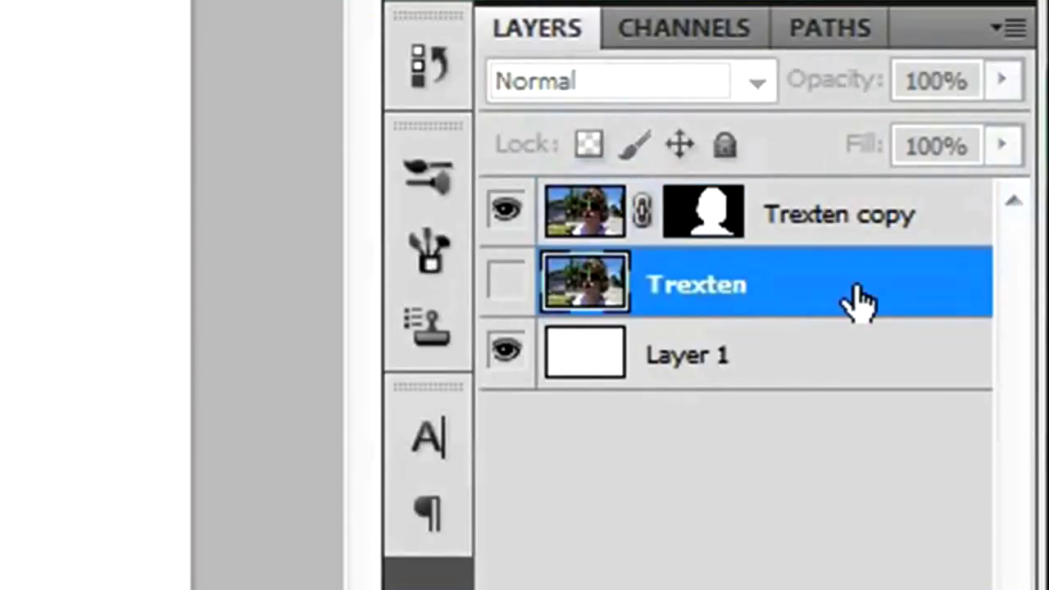
click(800, 223)
click(701, 237)
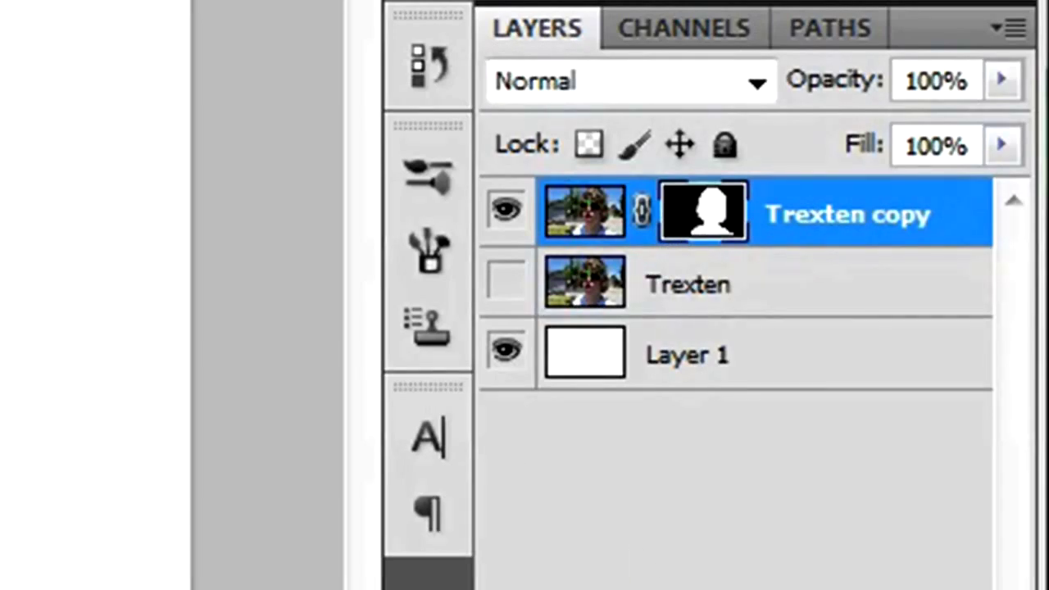
click(730, 373)
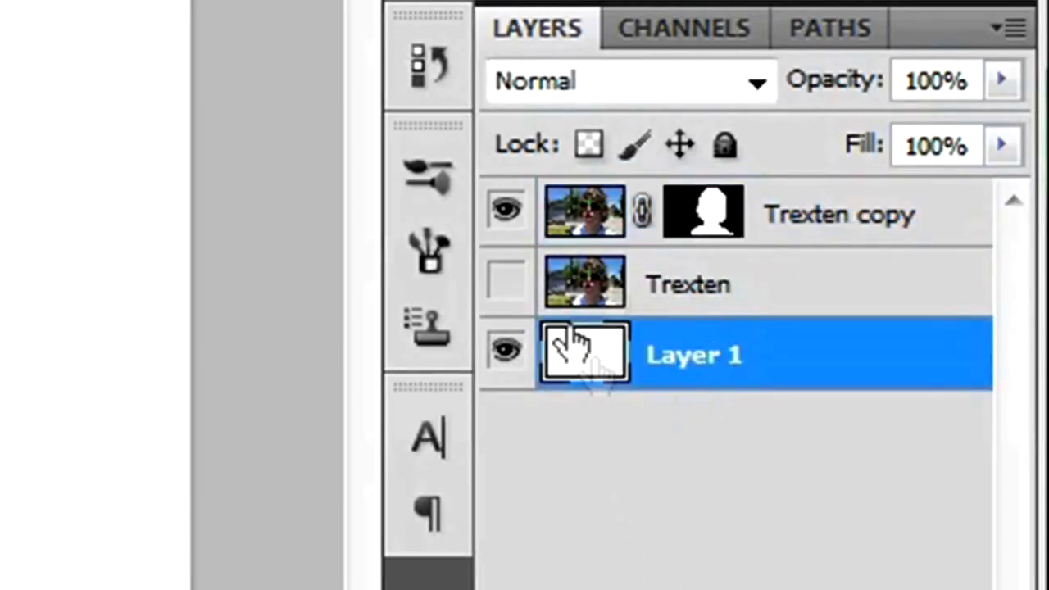
click(780, 229)
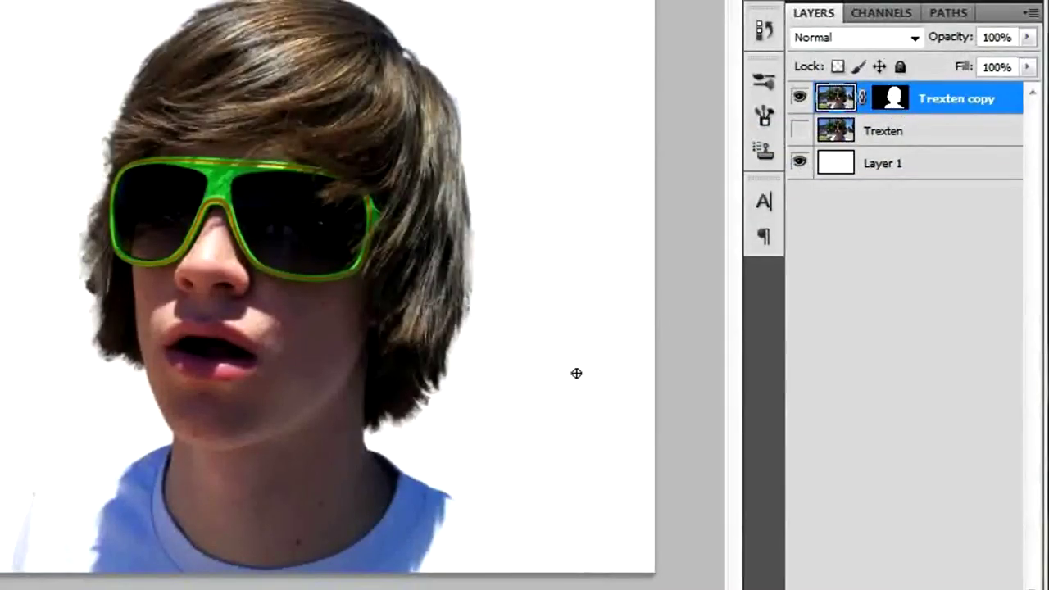
scroll(90, 272, up, 4)
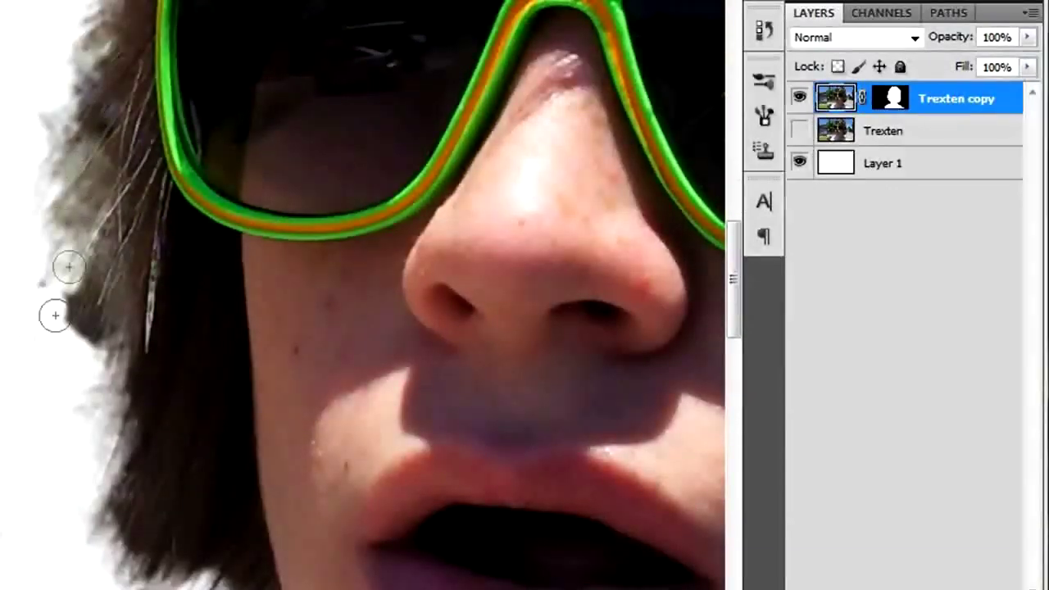
scroll(203, 337, down, 4)
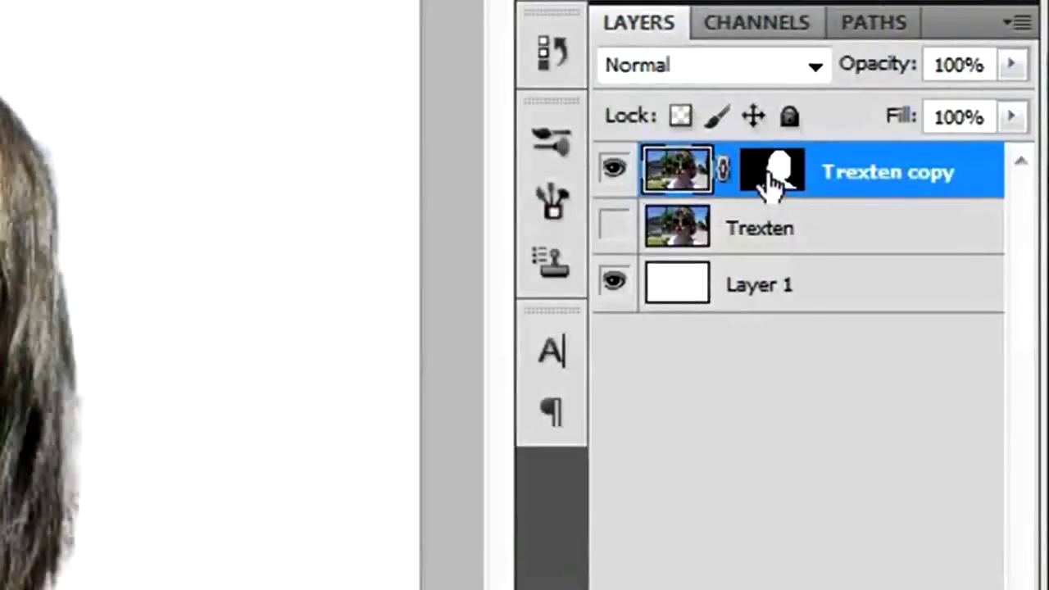
Paint white with the Brush tool on the cutout's layer mask along the upper edge of the hair
click(771, 173)
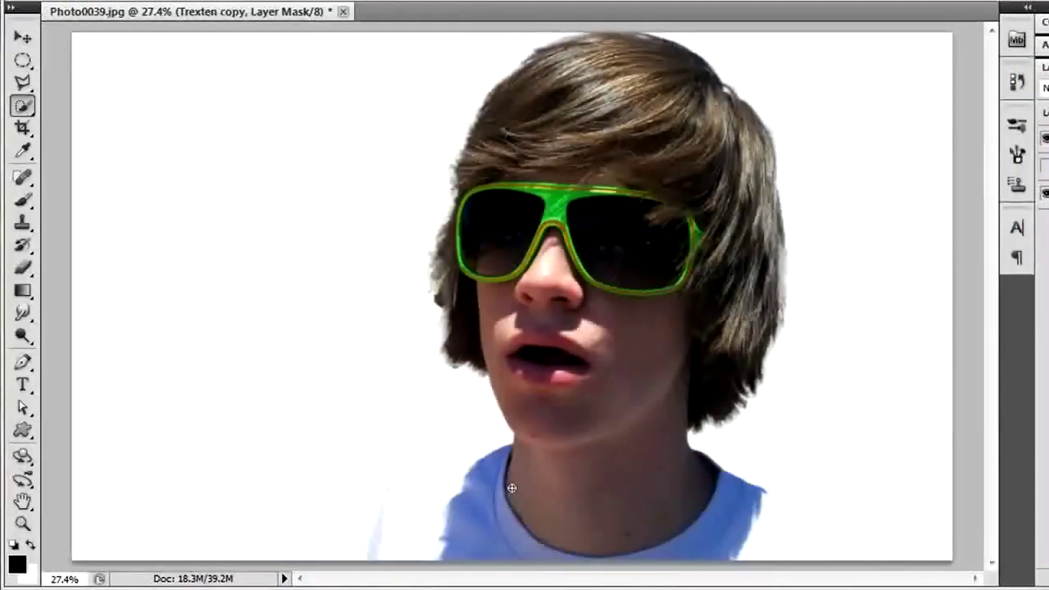
click(23, 200)
click(82, 201)
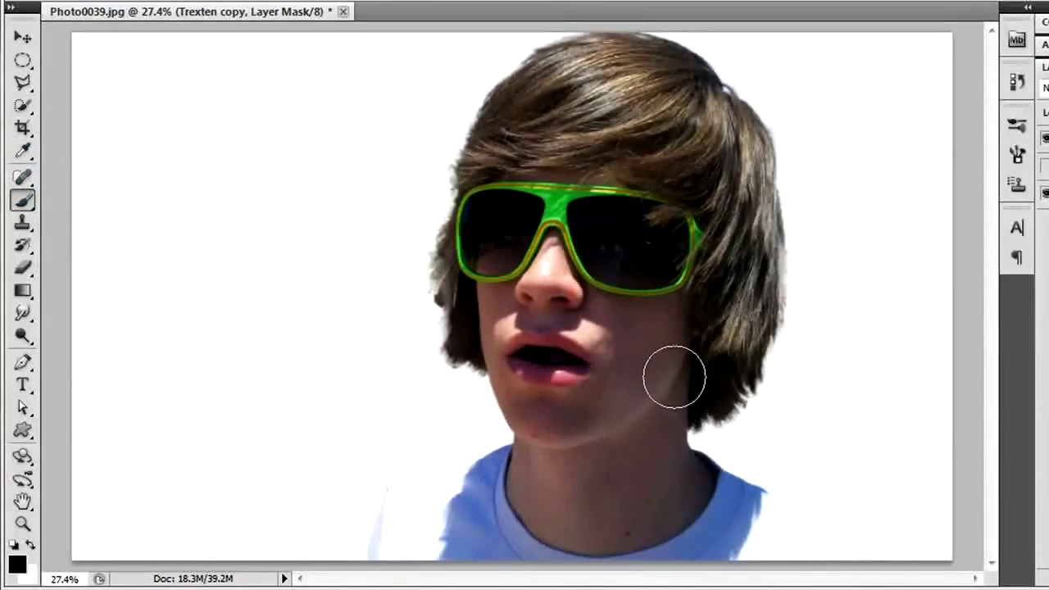
click(31, 545)
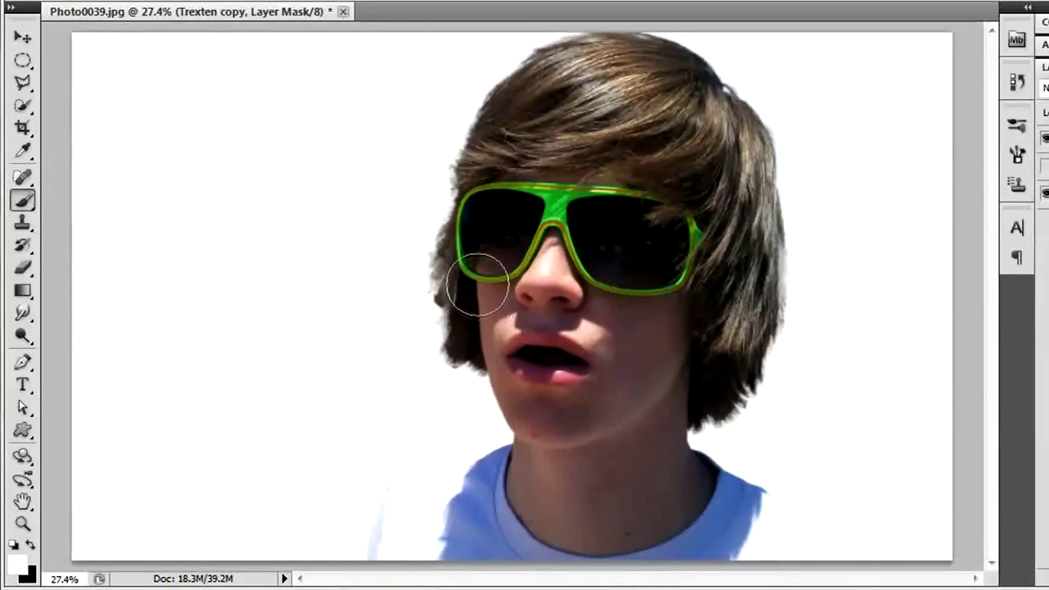
mouse_move(667, 76)
mouse_down()
mouse_move(691, 83)
mouse_move(471, 94)
mouse_move(464, 270)
mouse_move(531, 369)
mouse_move(469, 351)
mouse_move(459, 386)
mouse_move(492, 447)
mouse_move(361, 541)
mouse_move(576, 495)
mouse_move(853, 551)
mouse_move(675, 417)
mouse_move(680, 430)
mouse_move(769, 262)
mouse_move(750, 132)
mouse_up()
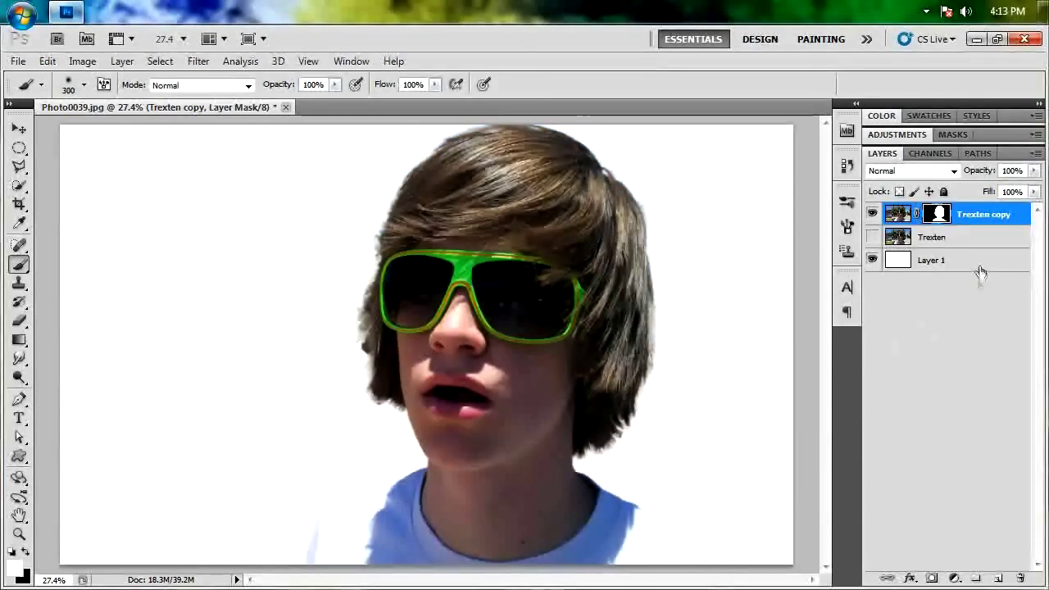
Fill Layer 1 with black as the backdrop behind the cutout, and switch to the Move tool
click(953, 265)
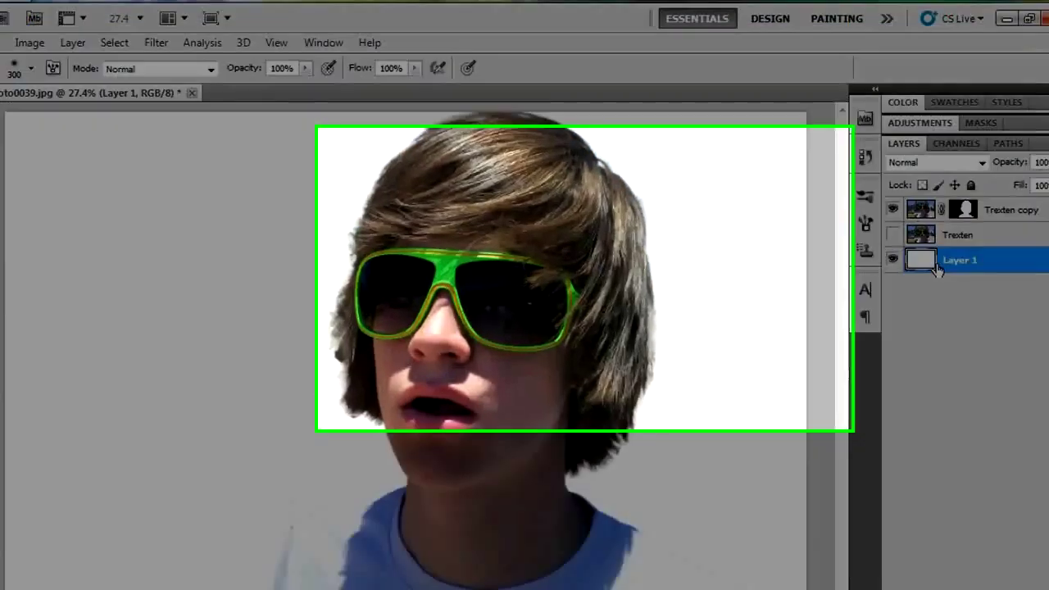
key(shift+F5)
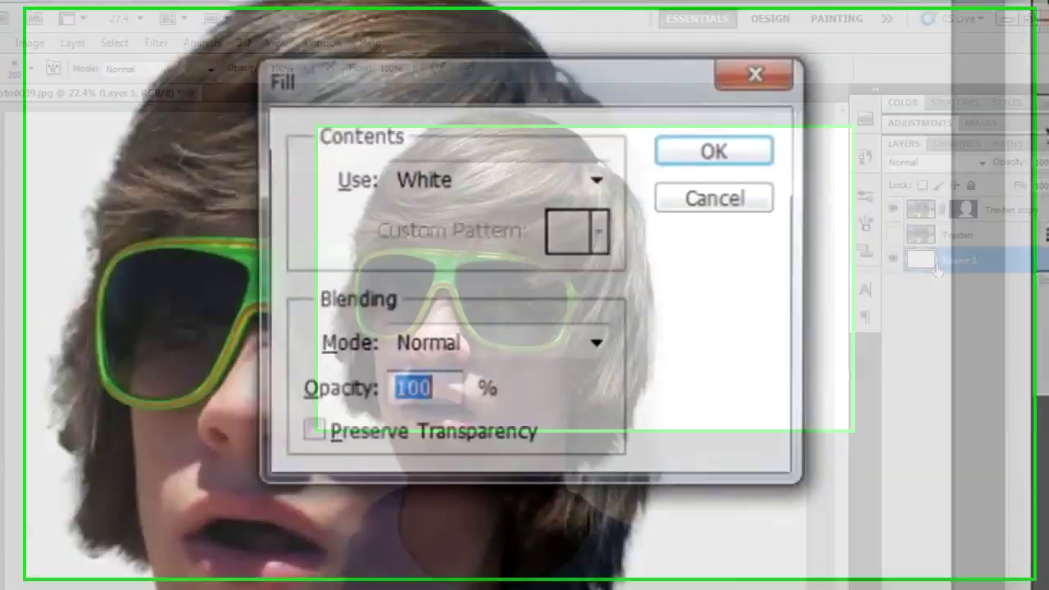
click(556, 190)
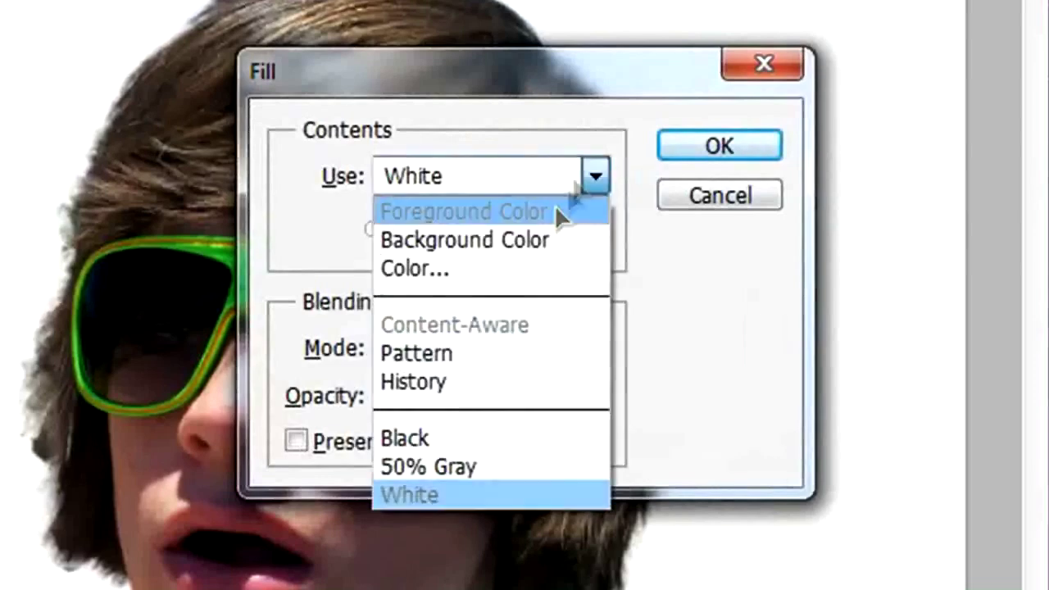
click(456, 439)
click(746, 146)
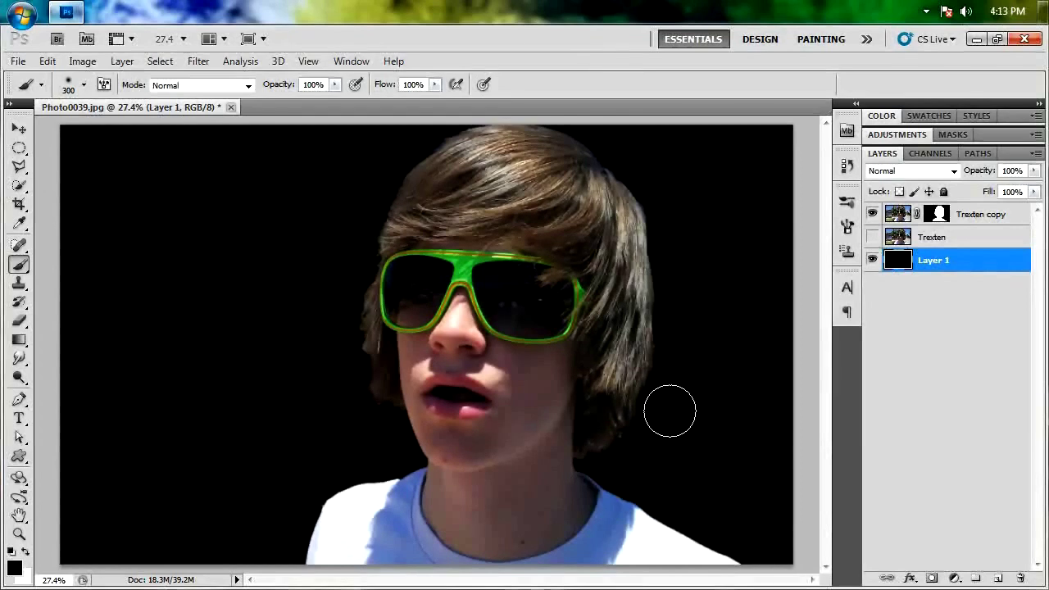
click(19, 129)
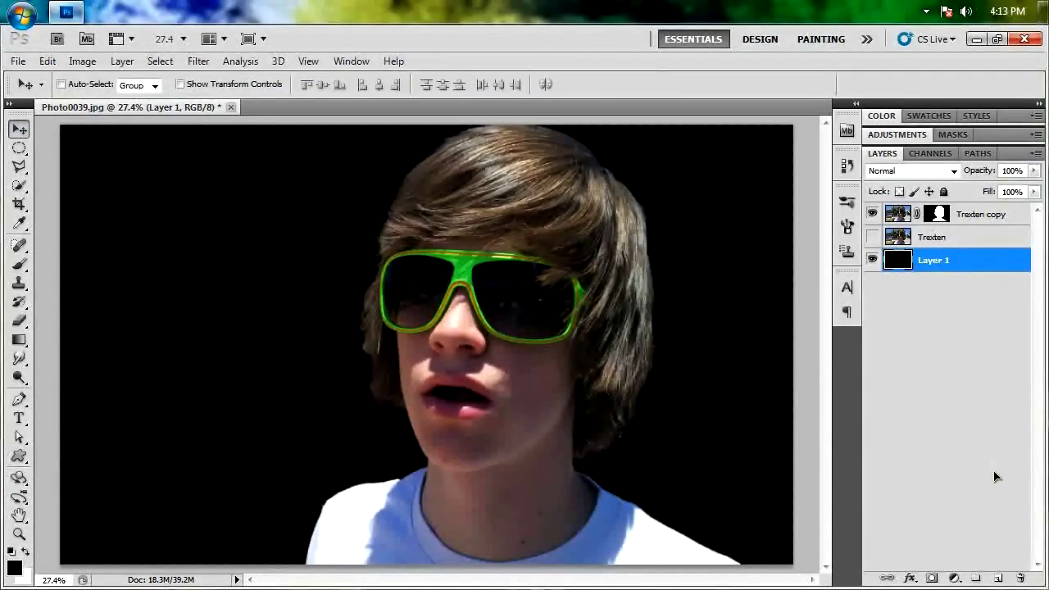